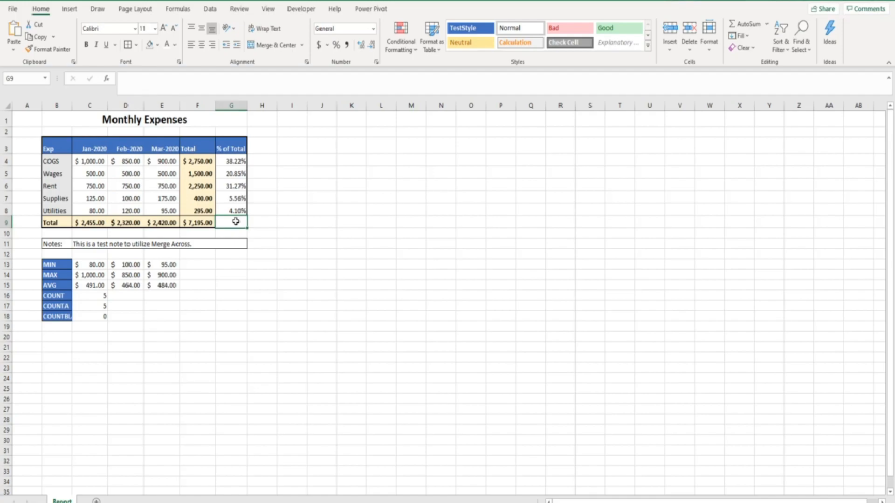
Set up a Greater Than highlight rule with a 25% threshold for the % of Total values in G4:G8
drag(223, 160, 224, 210)
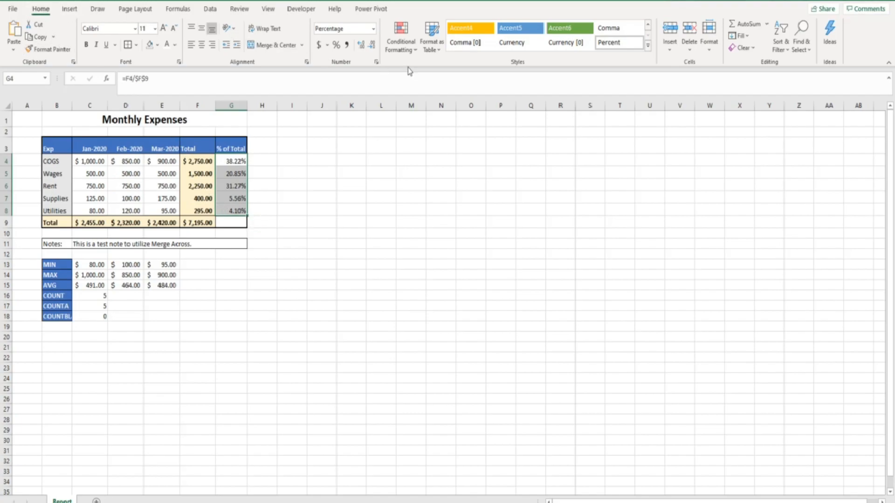
click(402, 50)
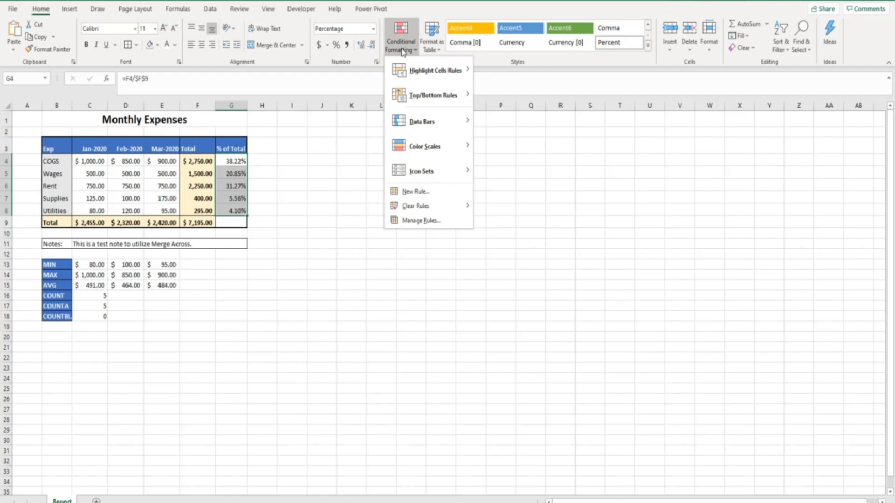
mouse_move(421, 74)
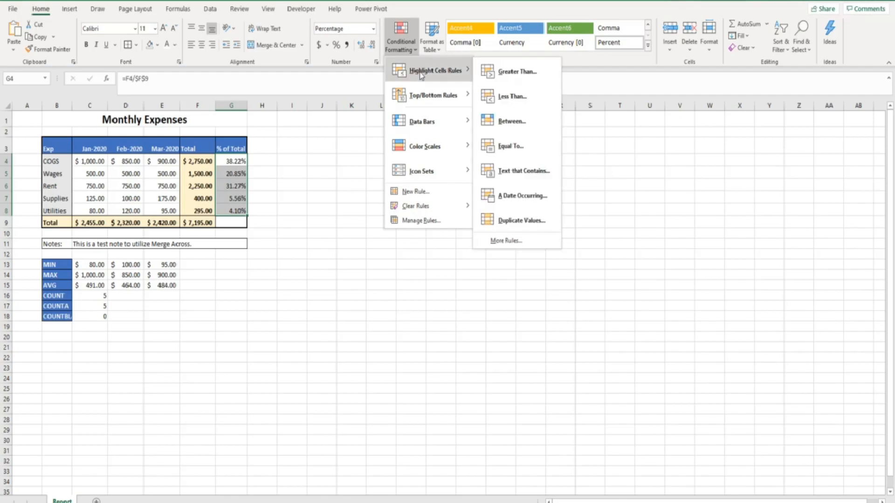
click(509, 73)
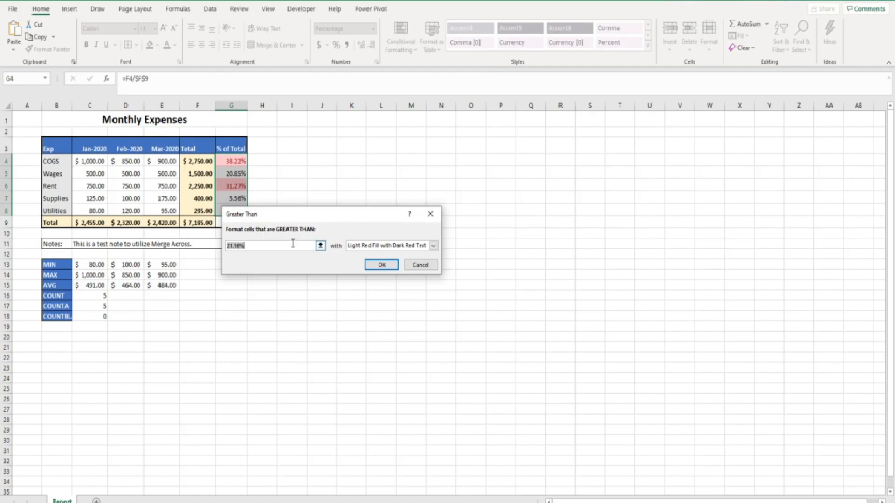
text(25)
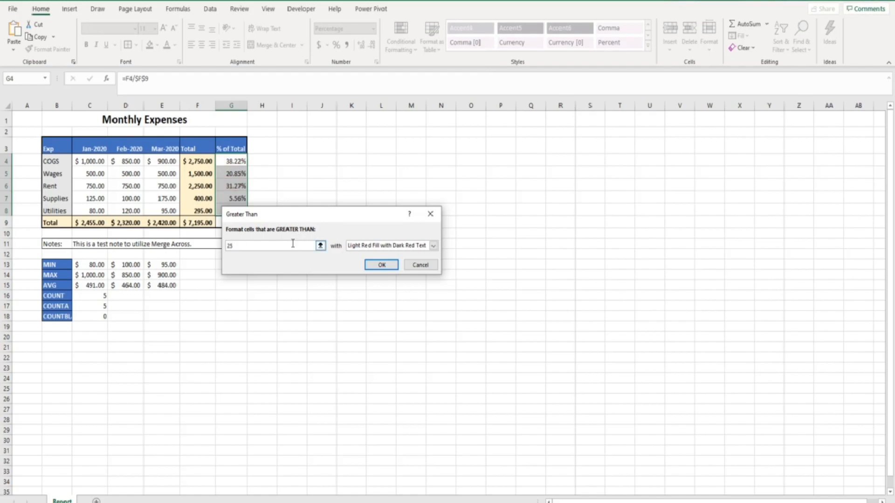
text(%)
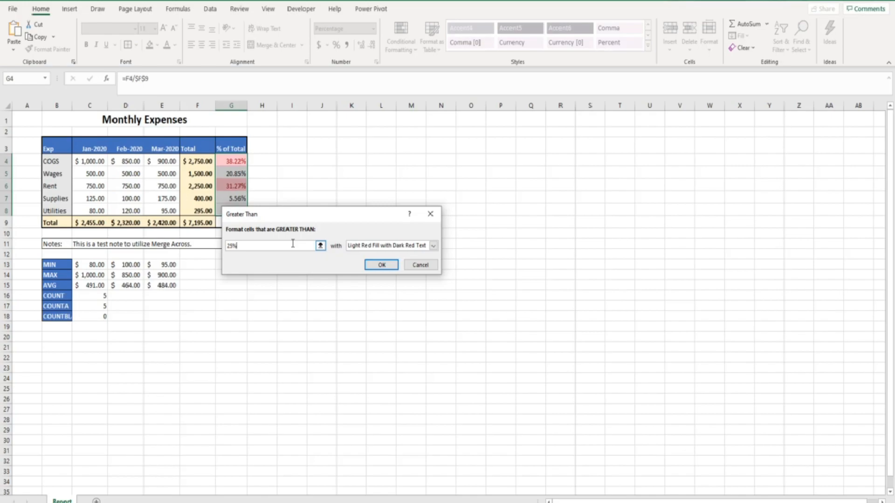
Give the Greater Than rule a custom format with a light red fill from the standard colors and apply it
click(433, 246)
click(390, 295)
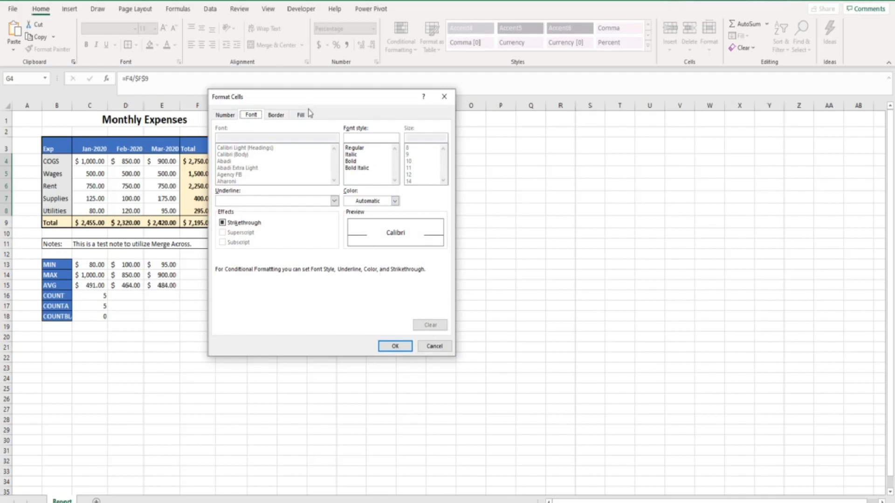
click(308, 116)
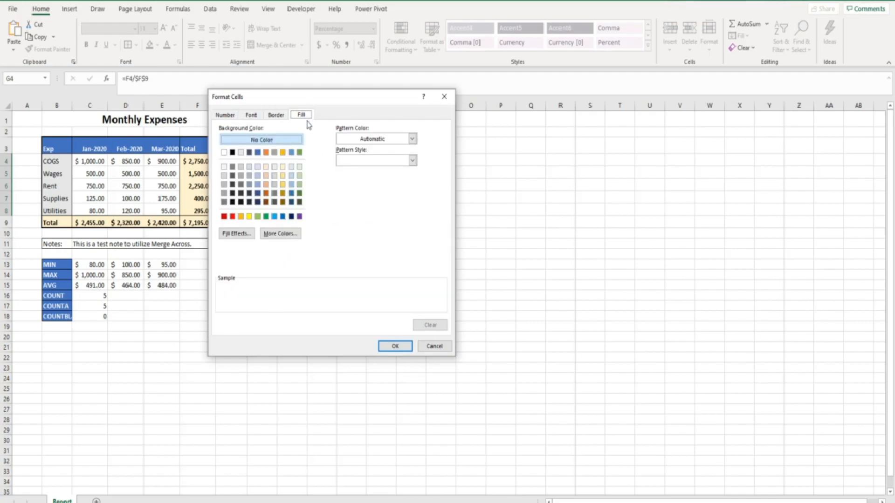
click(282, 237)
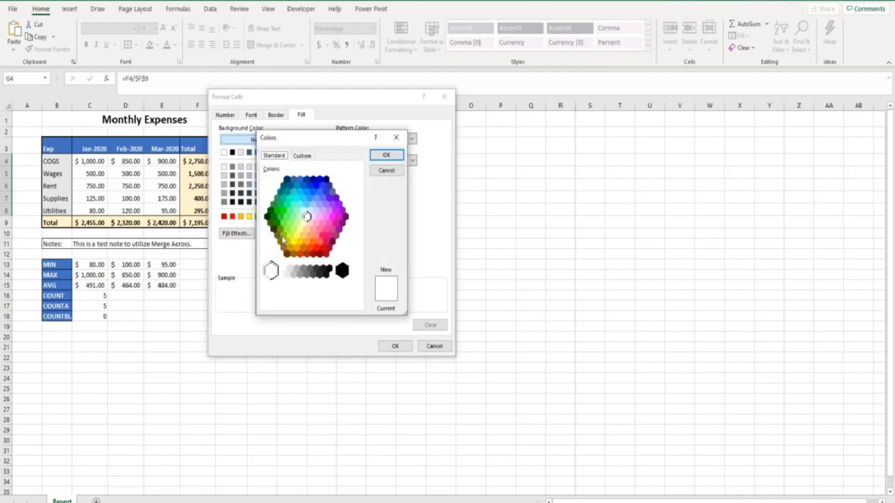
click(317, 236)
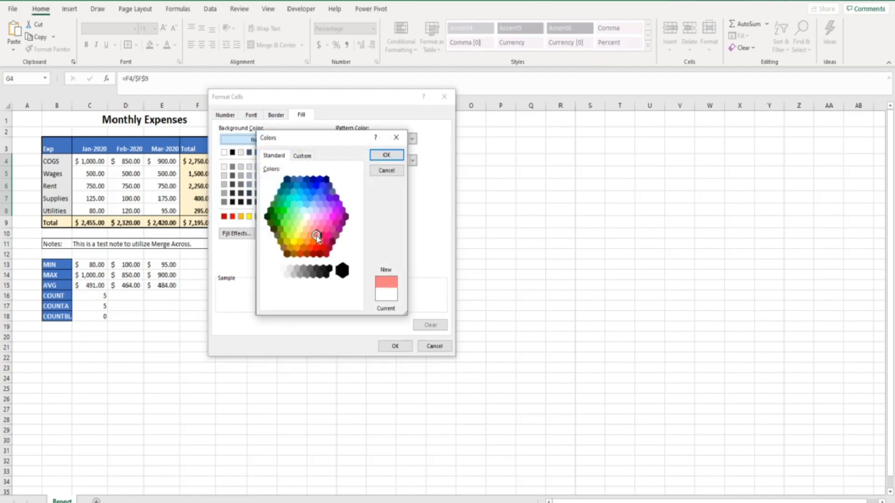
click(386, 156)
click(396, 345)
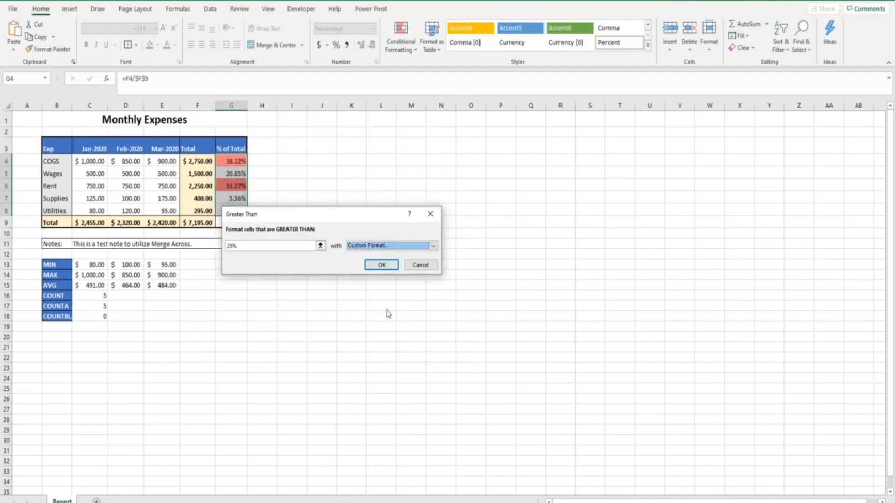
click(382, 266)
click(363, 273)
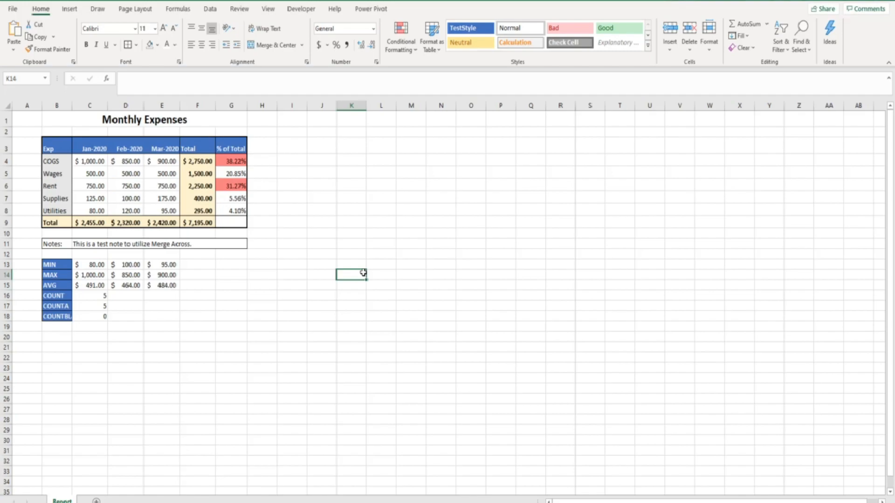
Set up a new formula-based conditional formatting rule for G4:G8 with the formula =$G$4<=10%
drag(233, 161, 232, 210)
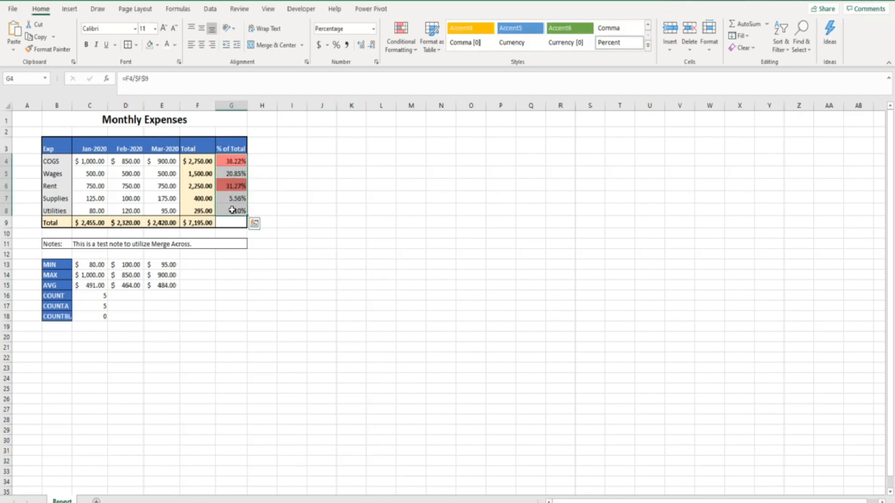
click(399, 53)
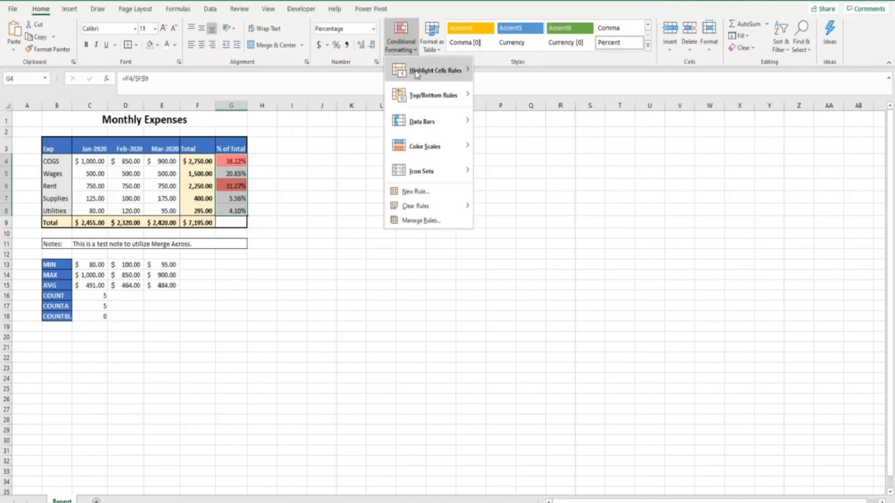
mouse_move(417, 75)
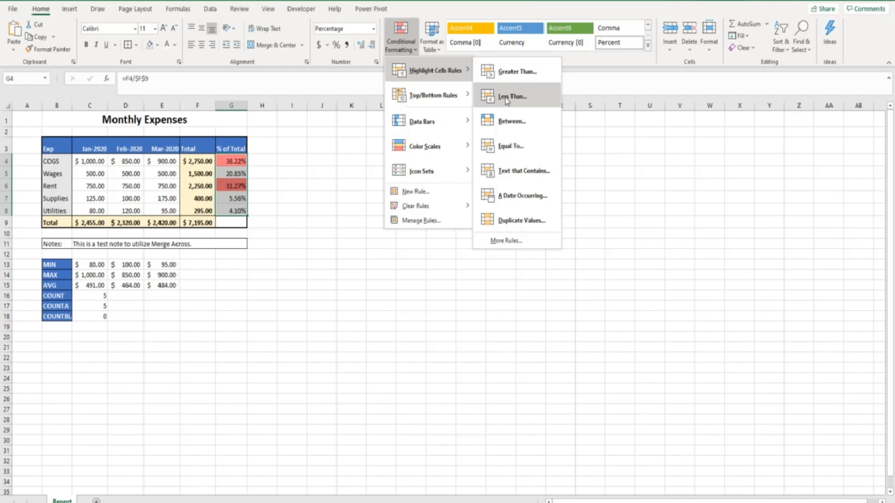
click(416, 193)
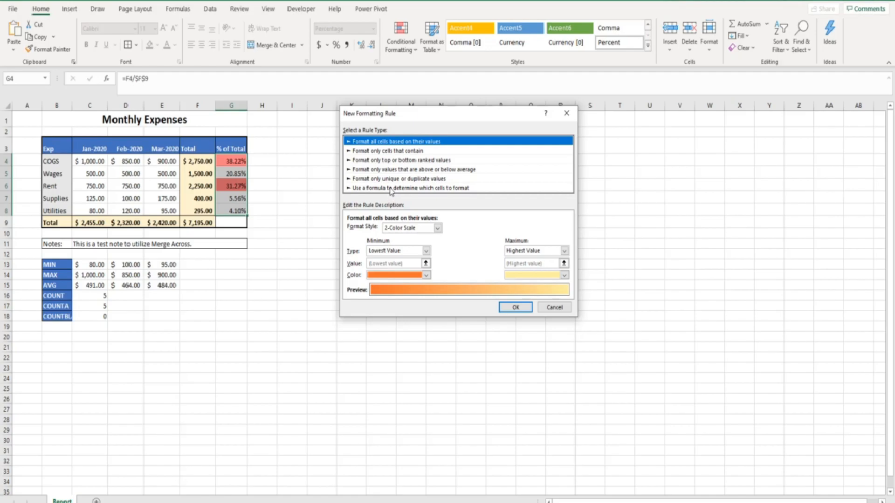
click(369, 188)
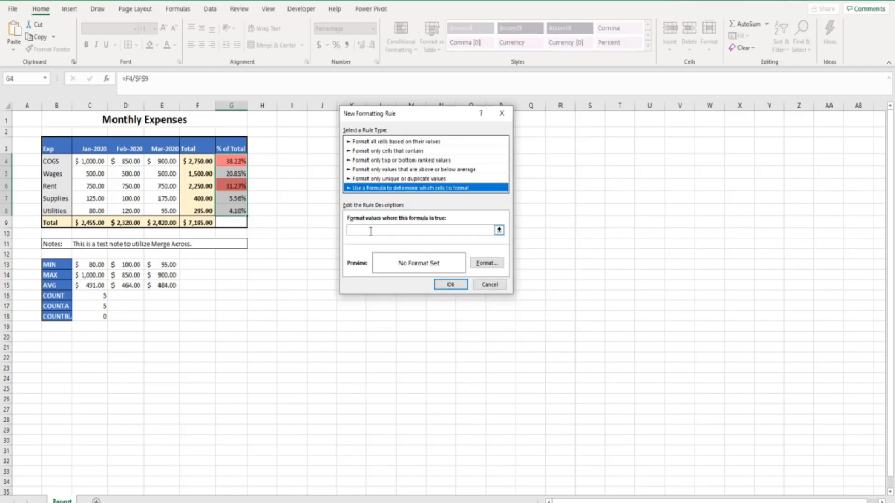
click(419, 231)
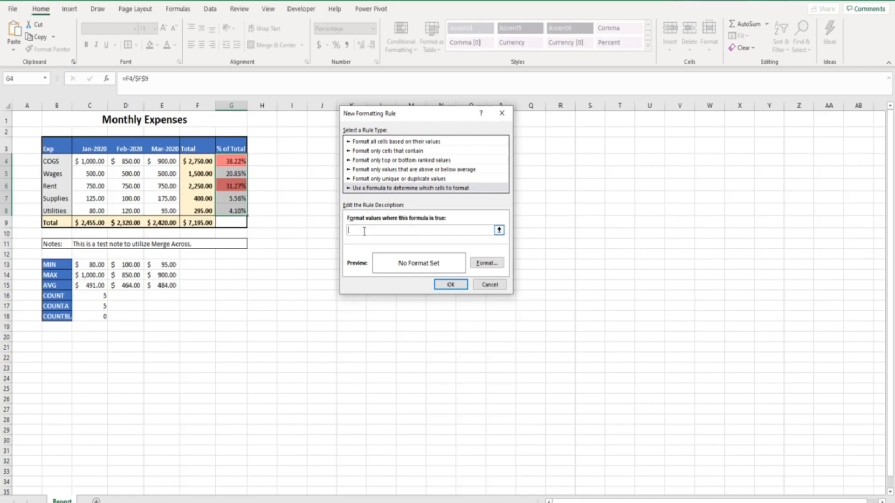
click(236, 161)
text(< =10%)
Set the formula rule's format to a solid green fill and apply the rule
click(486, 262)
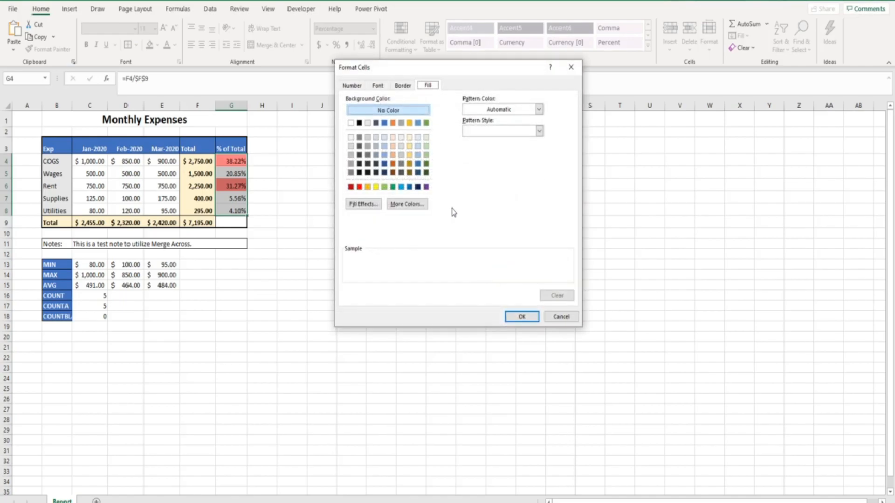
click(426, 122)
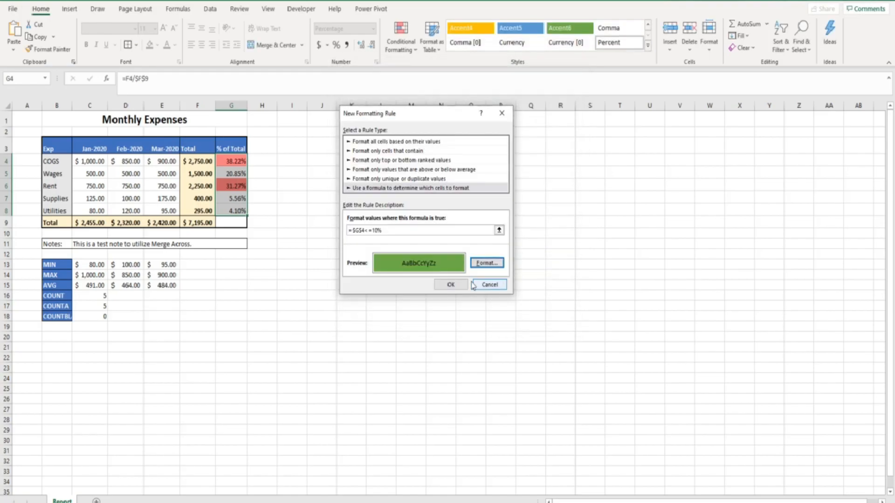
click(465, 287)
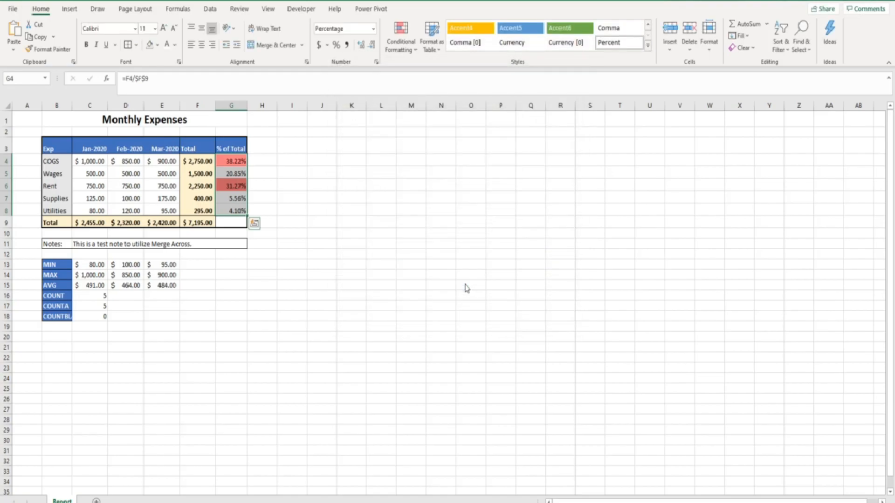
click(465, 283)
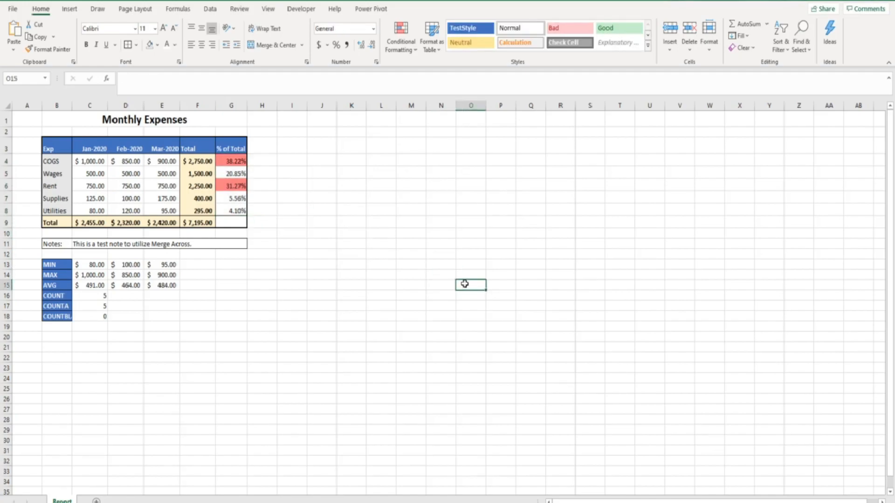
Open the Conditional Formatting Rules Manager and show the rules for this worksheet
drag(224, 198, 223, 210)
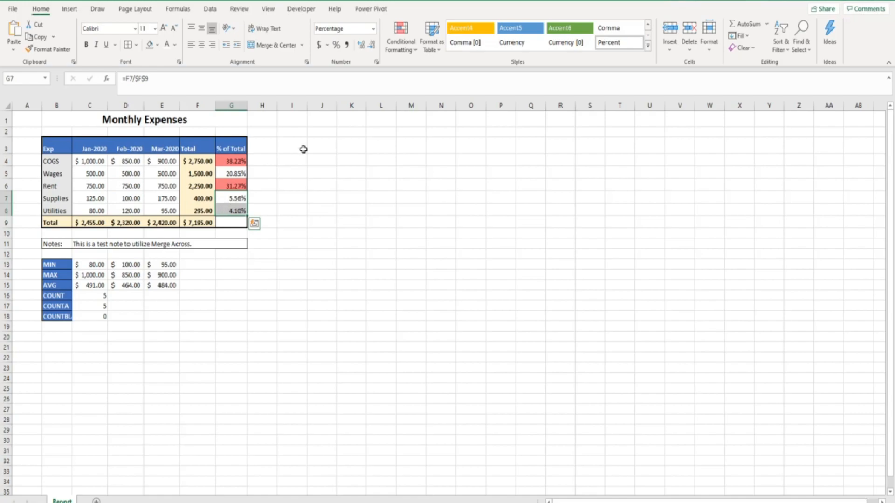
click(407, 50)
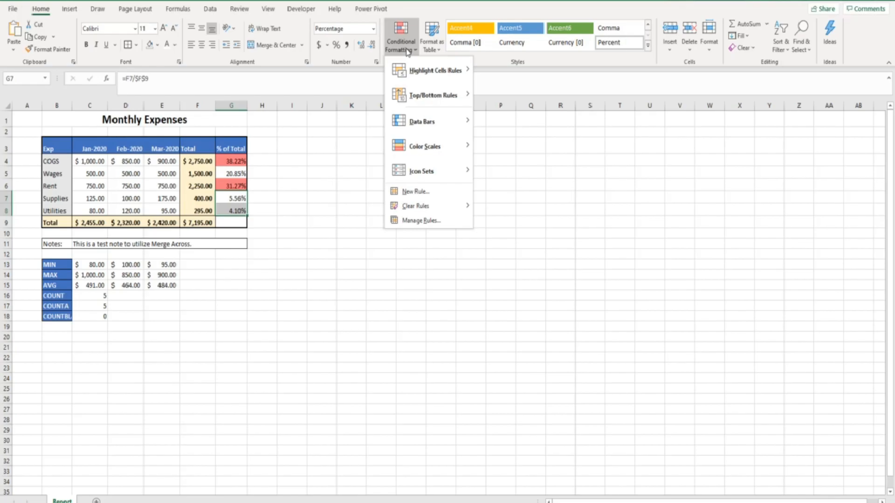
click(428, 221)
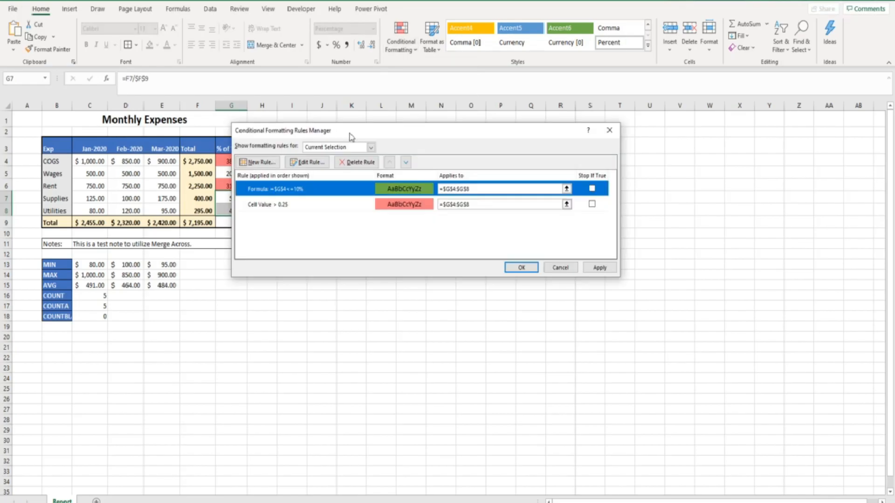
drag(351, 136, 380, 134)
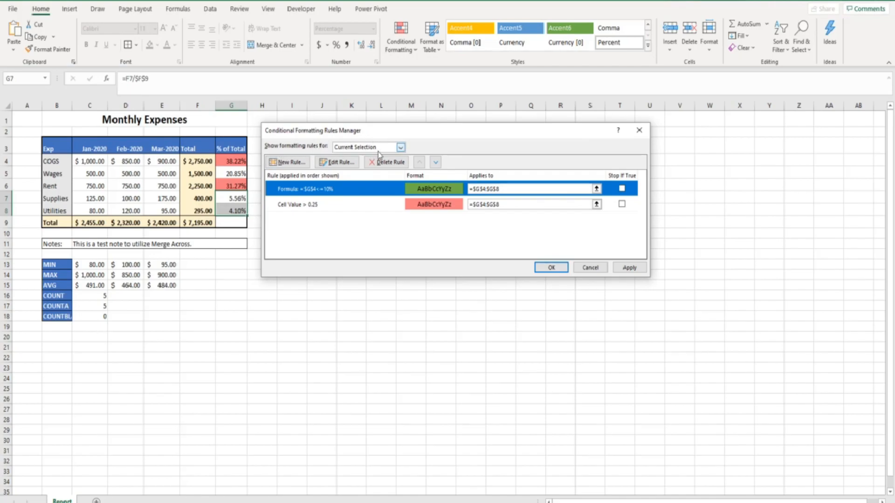
click(401, 147)
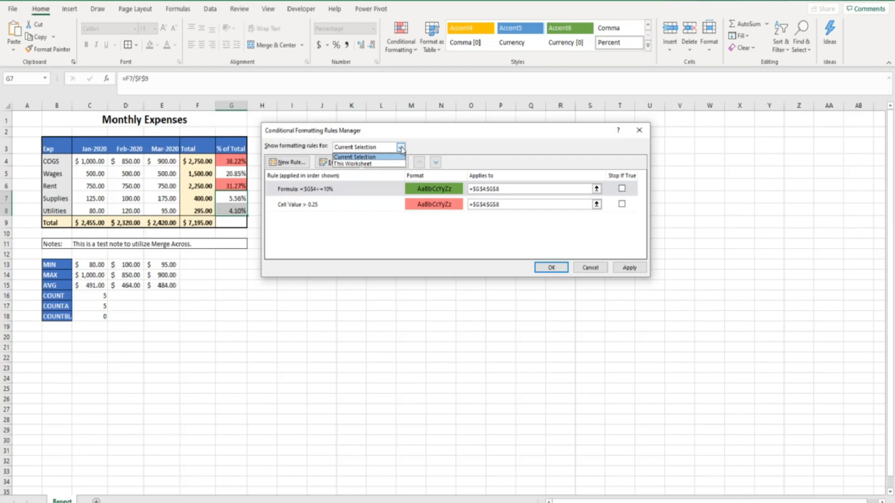
click(382, 164)
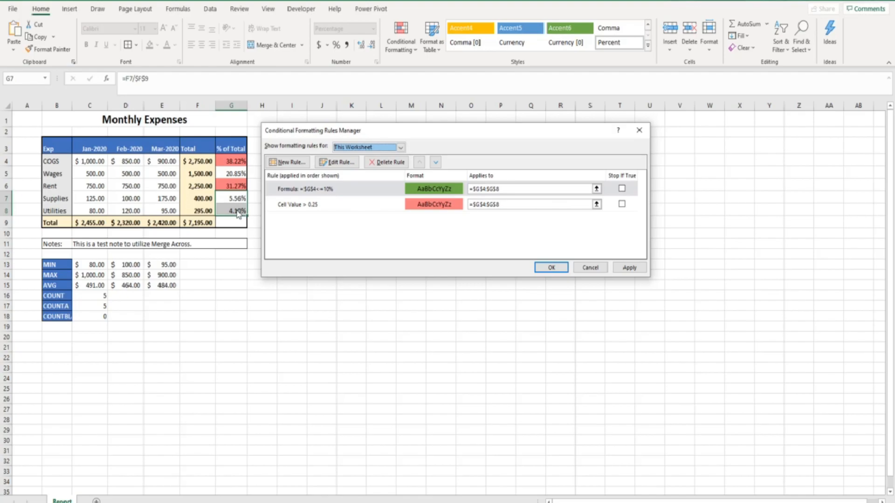
Edit the green rule's formula to the relative reference =G4<=10% and apply the change
click(304, 190)
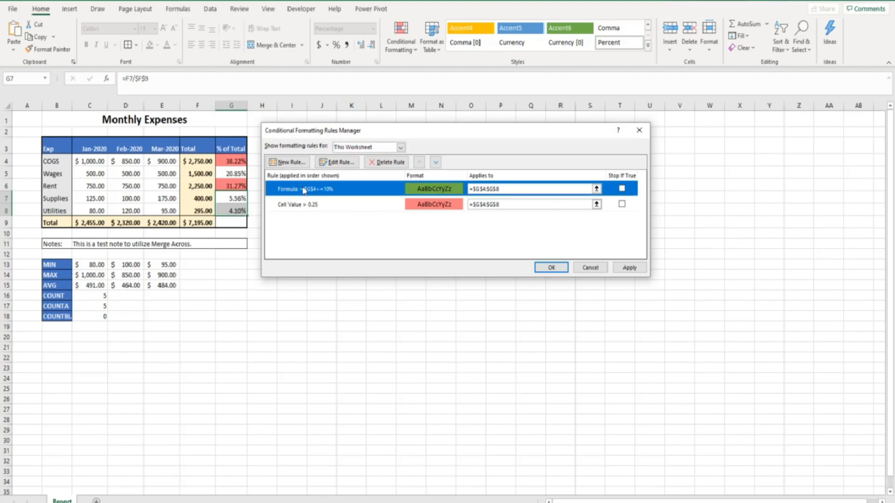
click(335, 163)
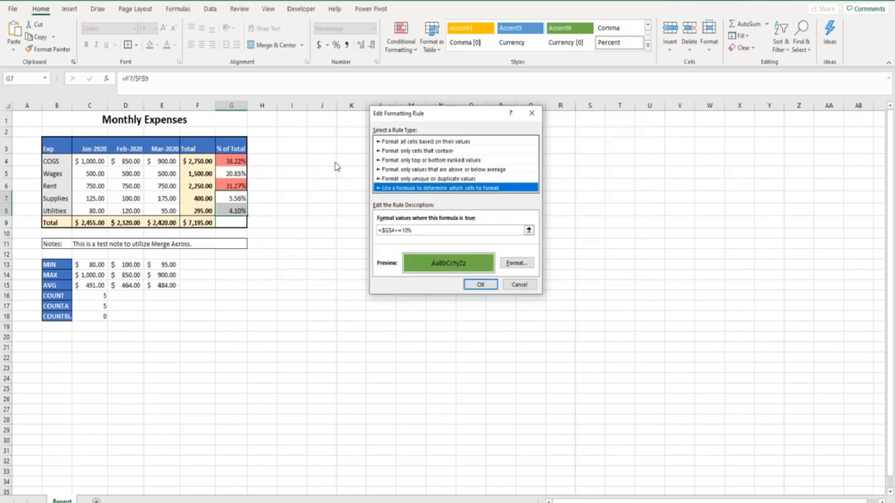
click(386, 230)
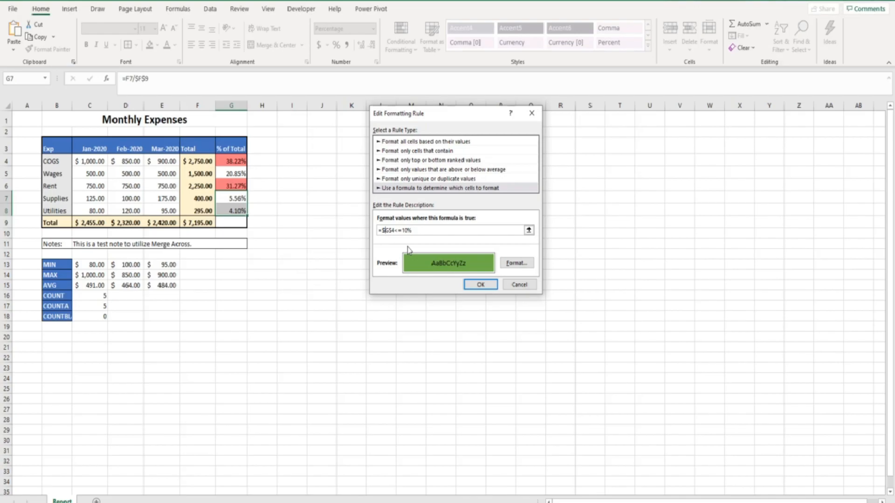
key(BackSpace)
key(BackSpace)
click(478, 284)
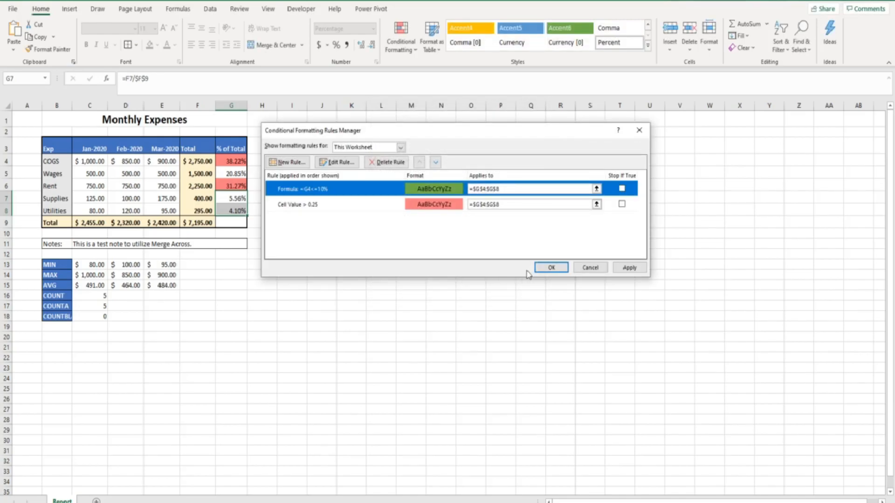
click(550, 267)
click(361, 246)
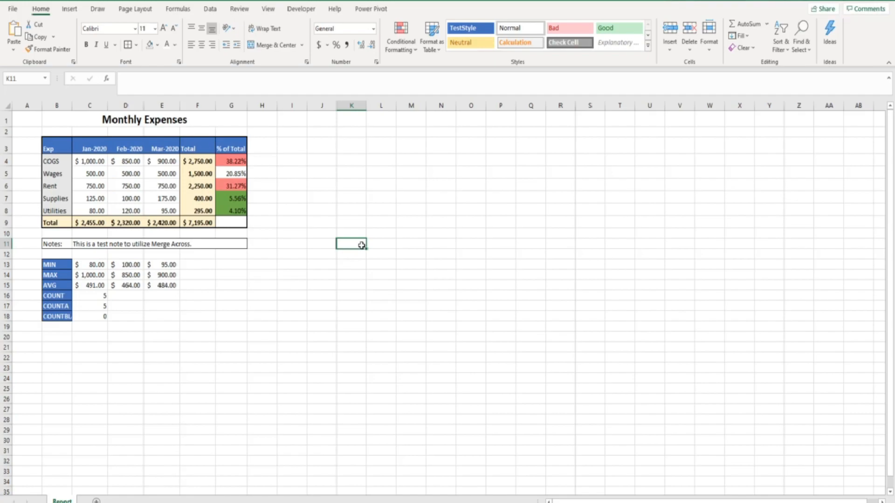
Test the conditional formatting by entering 3000 for January Supplies in C7, and undo that entry
click(91, 200)
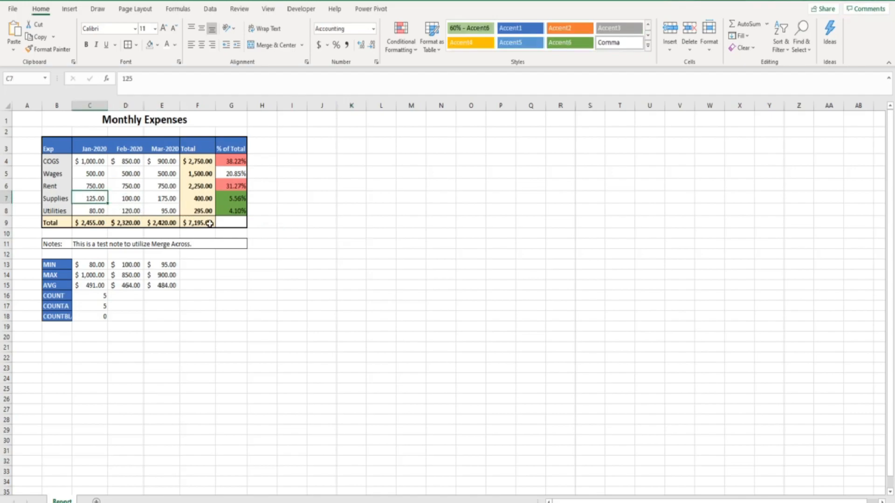
text(3000)
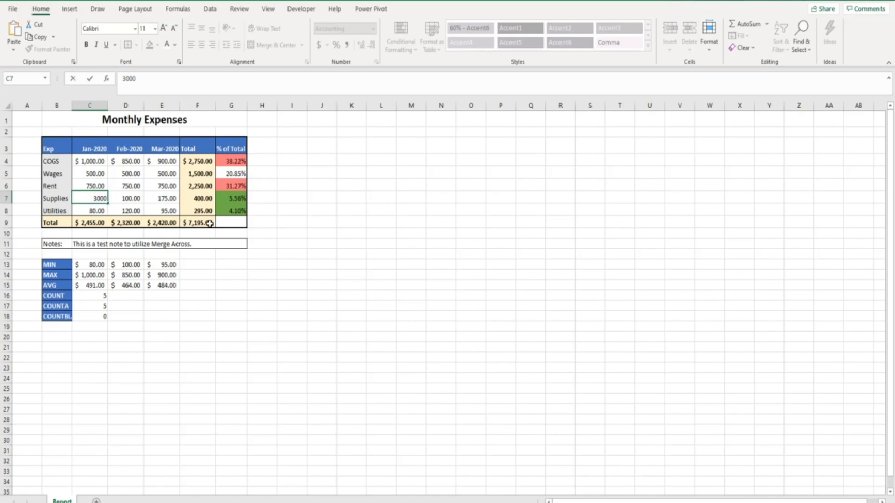
key(Return)
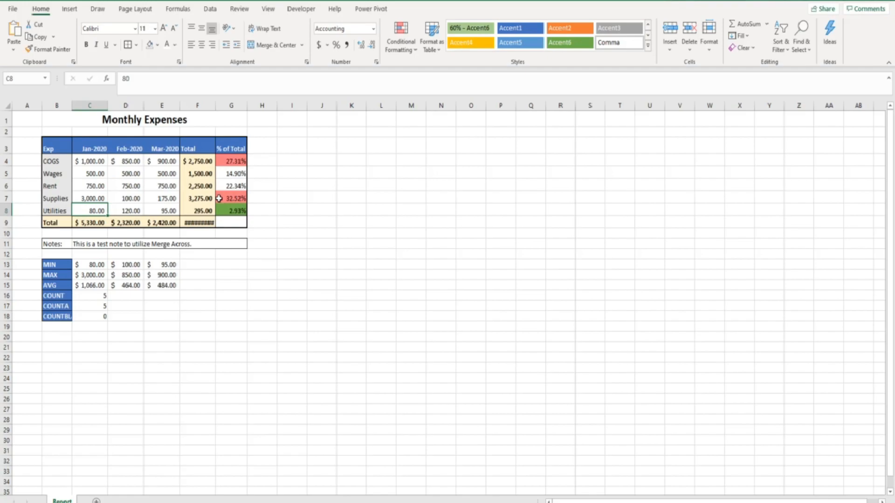
key(ctrl+z)
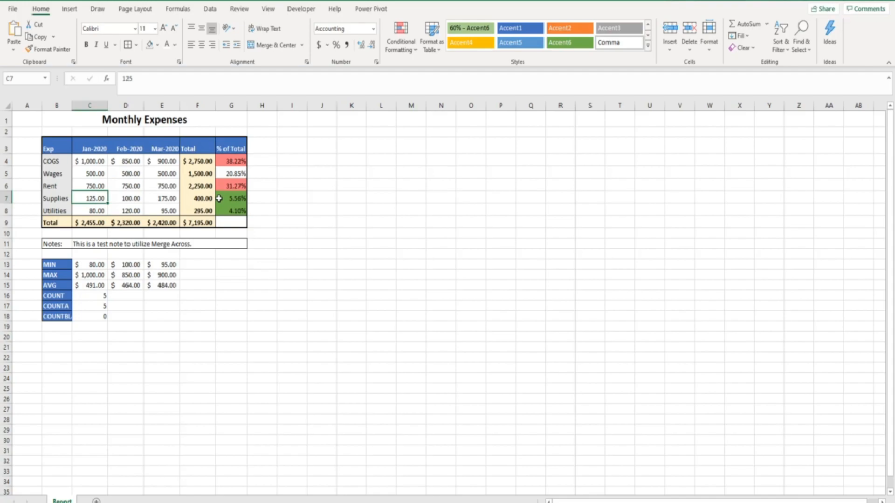